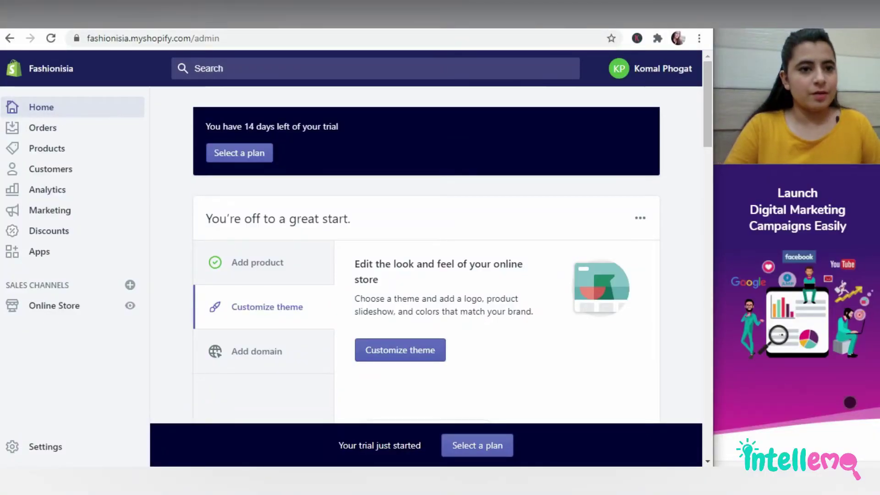
# - Export all products as a CSV by email, then download and save products_export_1 to the Shopify folder
pyautogui.click(41, 154)
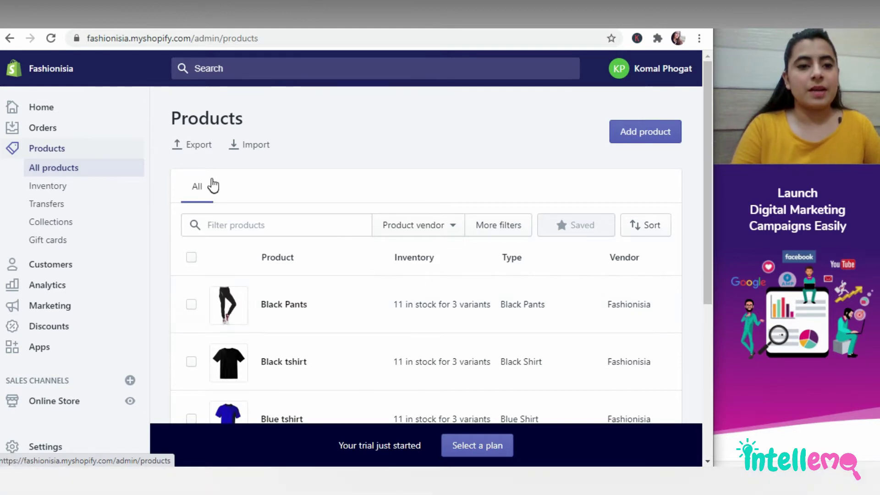
pyautogui.click(195, 145)
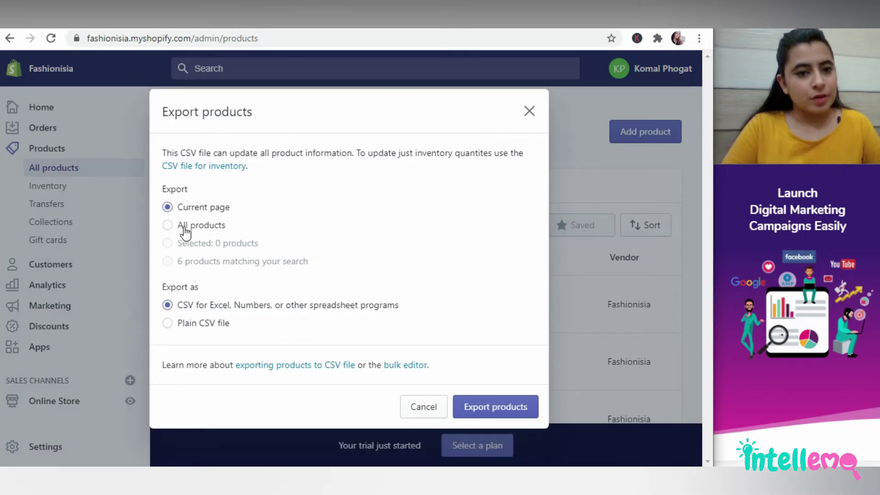
pyautogui.click(174, 226)
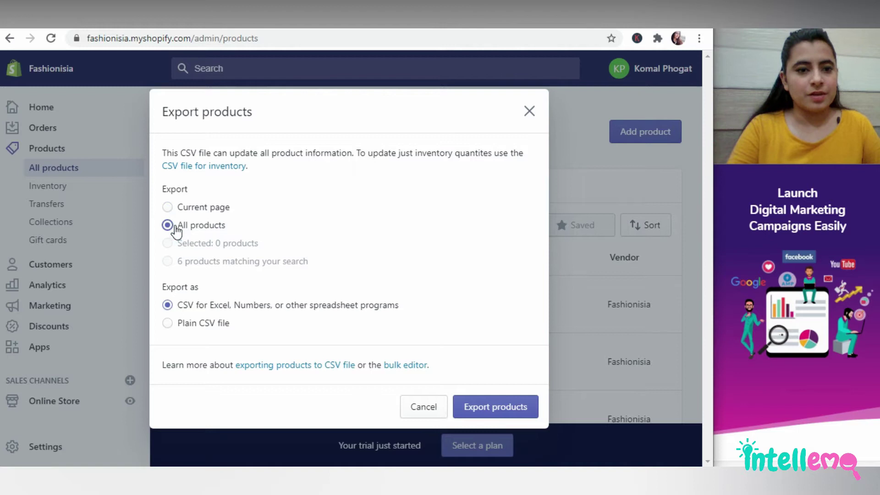
pyautogui.click(525, 409)
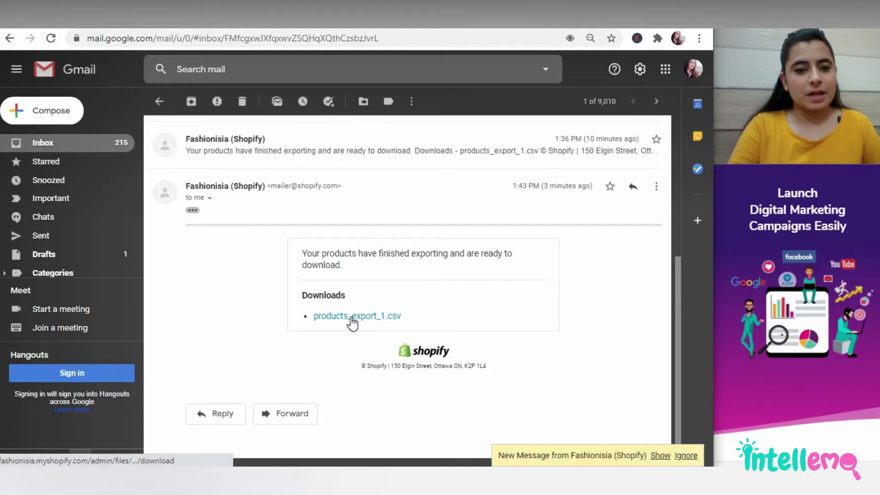
pyautogui.click(354, 316)
pyautogui.click(324, 287)
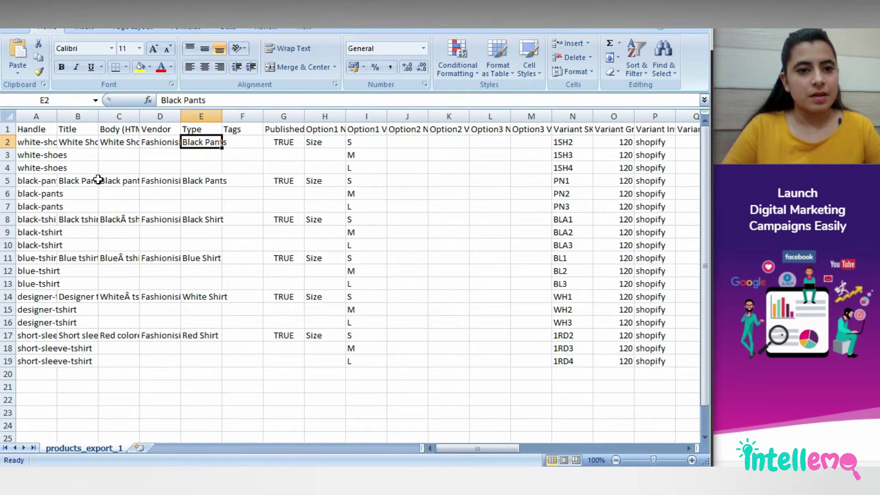
# - In products_export_1, move right from E2 to F2, the first product's Tags cell
pyautogui.press('Right')
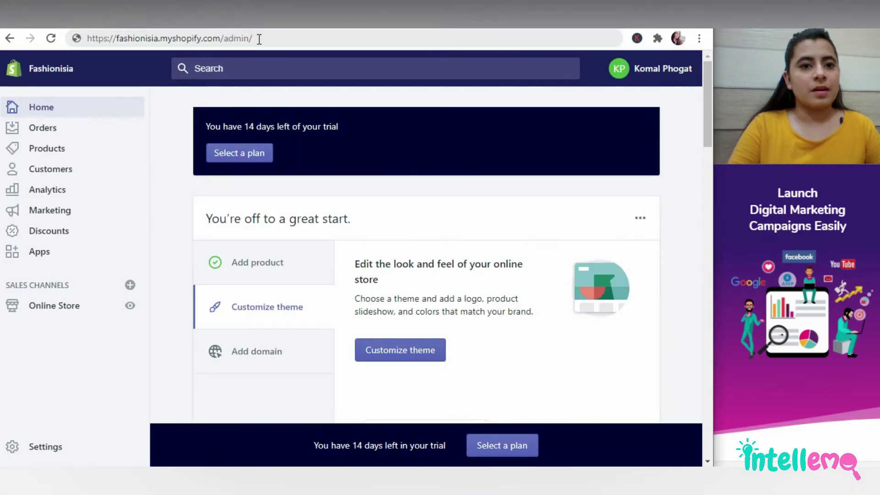
# - Load the store's admin/variants.json?limit=250 page in the browser
pyautogui.click(259, 39)
pyautogui.click(259, 39)
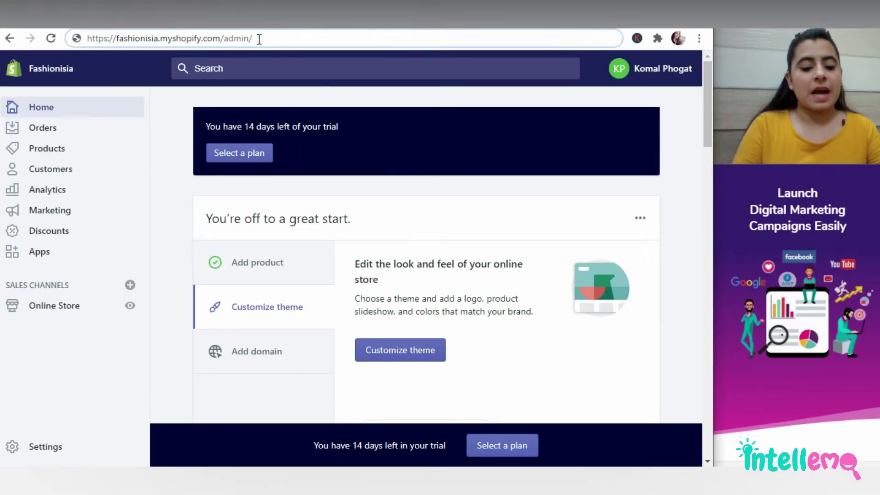
pyautogui.write('variants.json?limit=250')
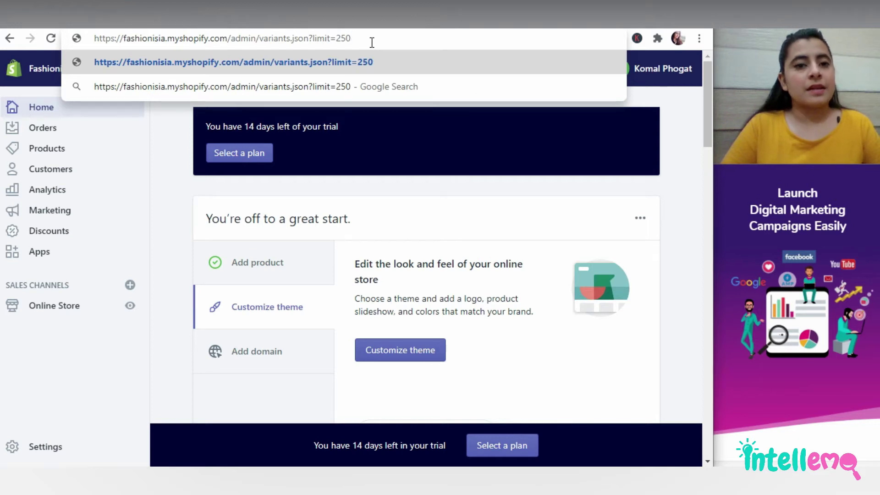
pyautogui.press('Return')
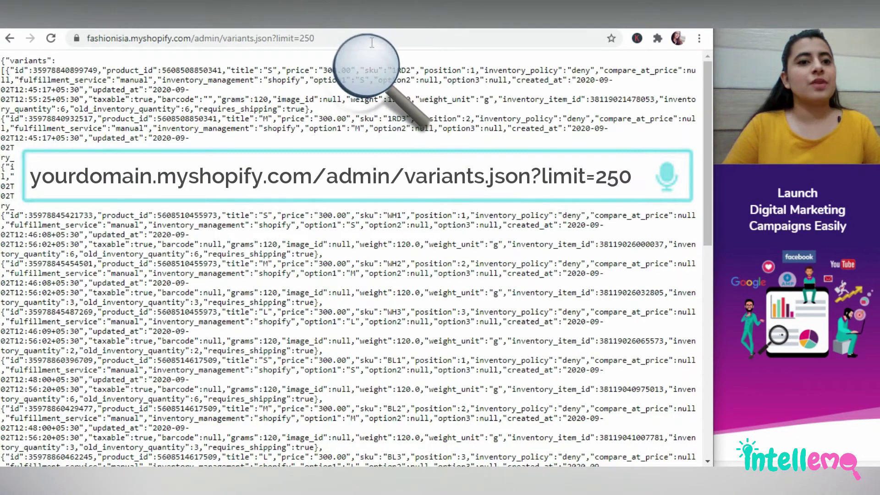
# - Save the variants JSON page as 'variants ID'
pyautogui.doubleClick(190, 142)
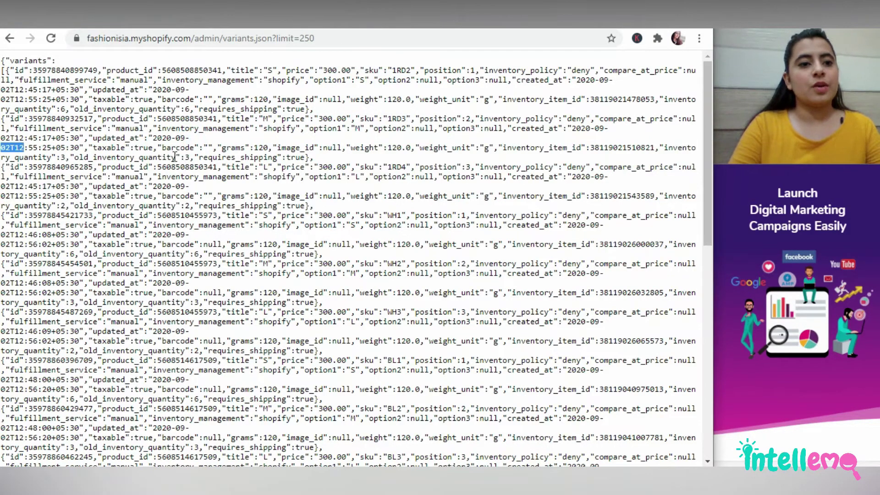
pyautogui.hotkey('ctrl', 'a')
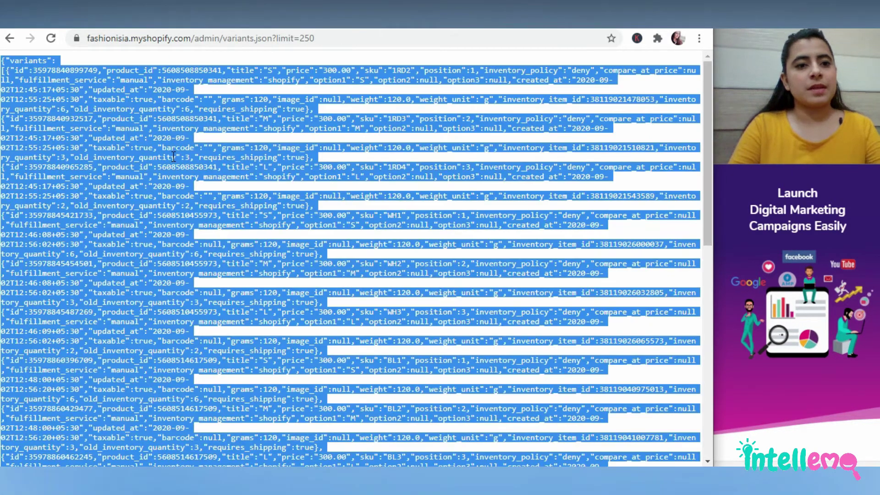
pyautogui.click(221, 176)
pyautogui.rightClick(221, 179)
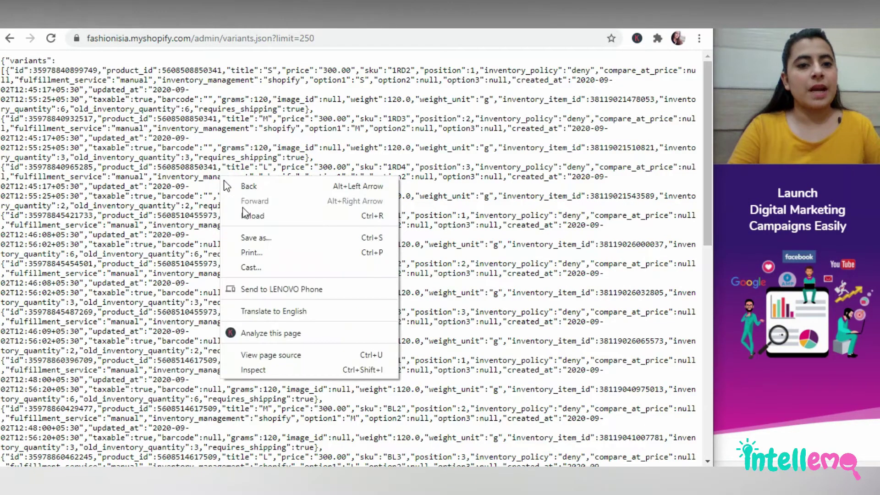
pyautogui.click(256, 238)
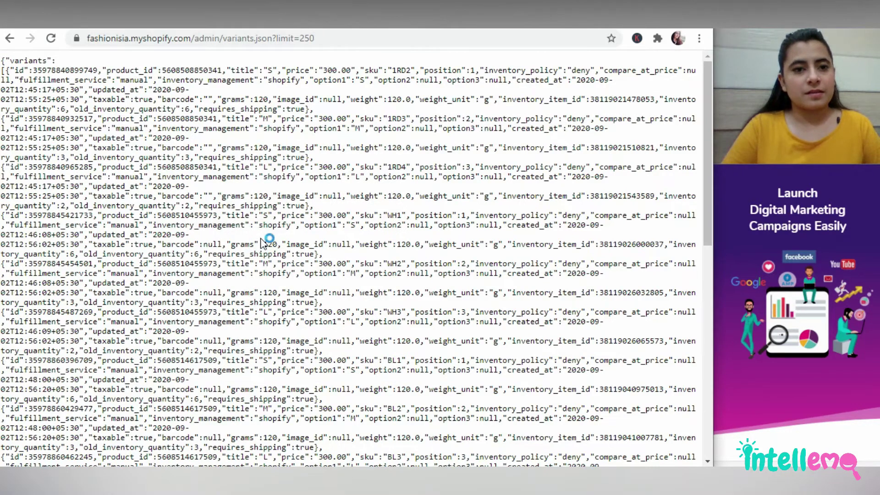
pyautogui.click(263, 242)
pyautogui.write('ID')
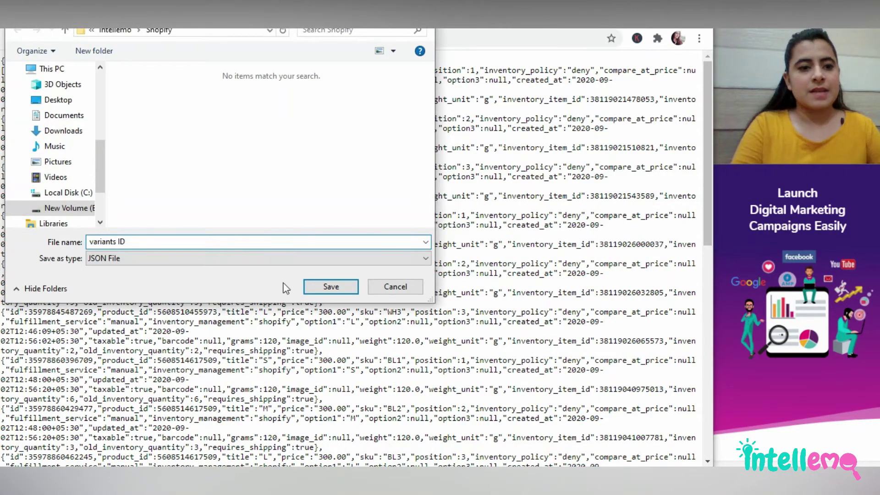
pyautogui.click(340, 287)
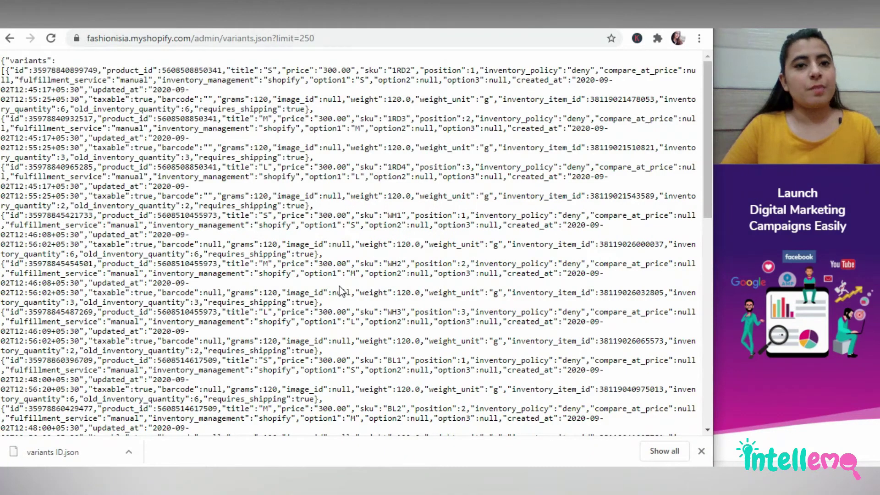
# - Append &page=2 to the variants URL to load the second page of variants
pyautogui.click(324, 35)
pyautogui.press('End')
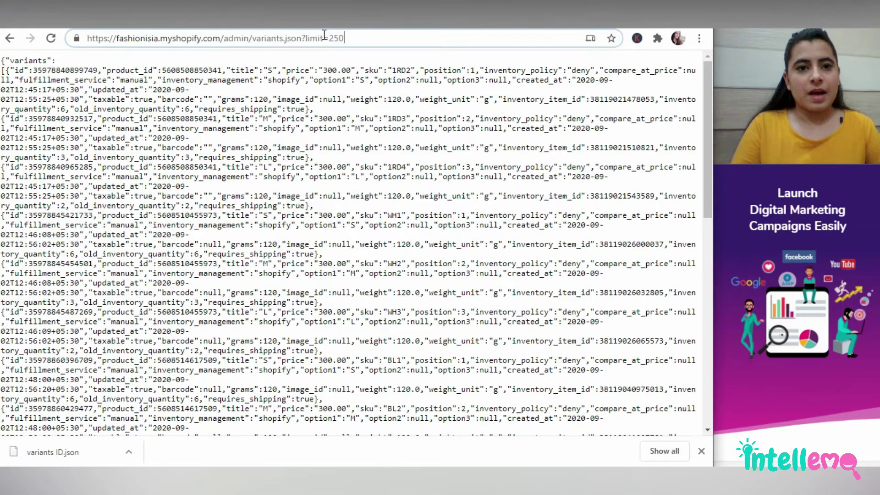
pyautogui.write('&page=2')
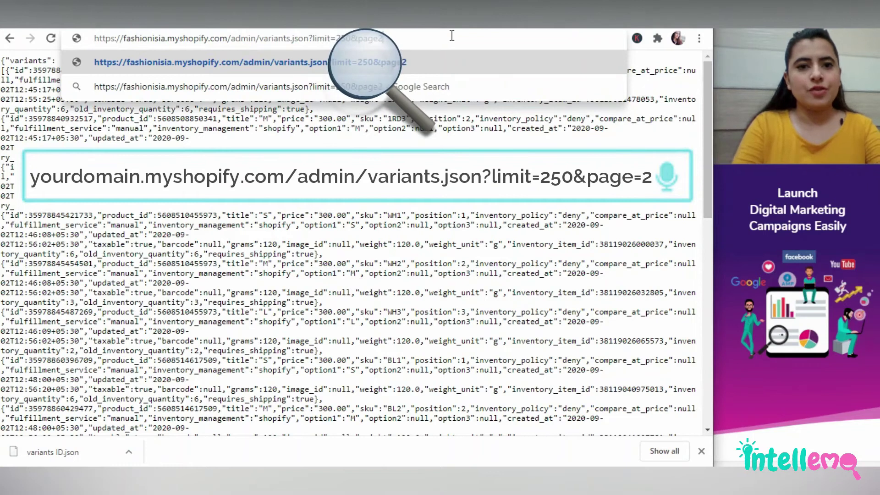
pyautogui.press('Return')
# - Save the second variants page as 'variants Page 2'
pyautogui.rightClick(207, 214)
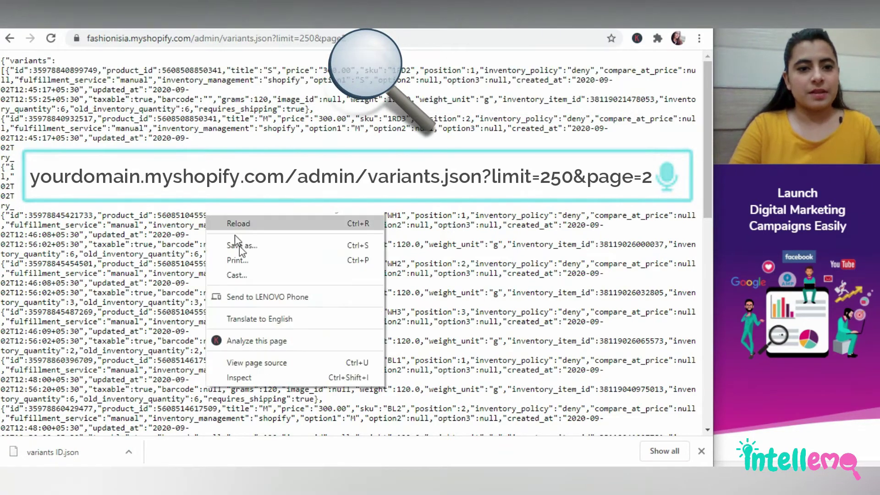
pyautogui.click(247, 245)
pyautogui.write('variants Page 2')
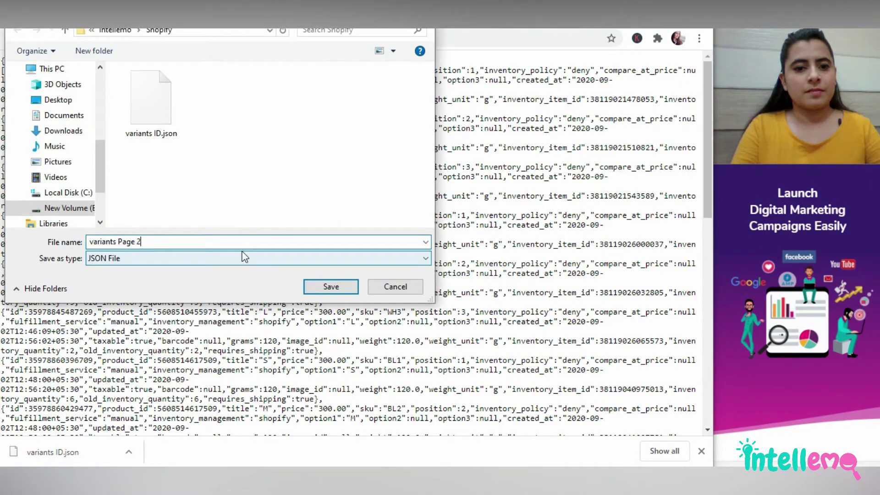
pyautogui.press('Return')
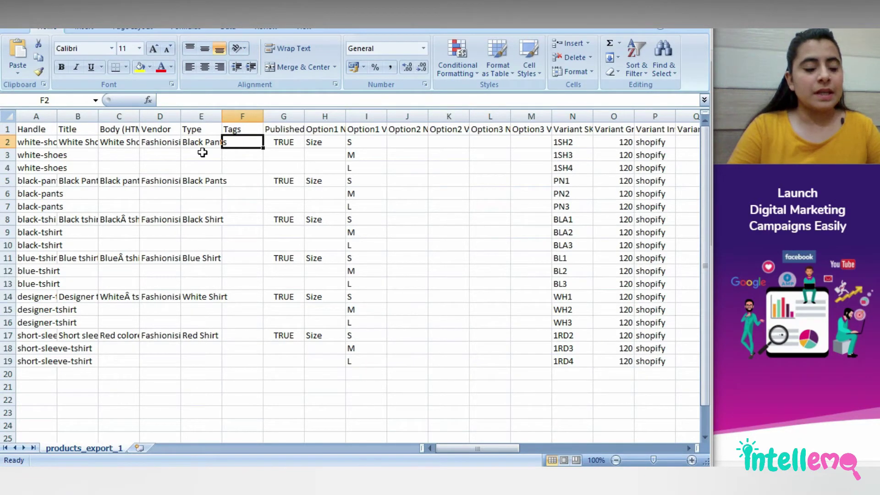
# - Insert a blank column at E, before the Type column
pyautogui.click(198, 152)
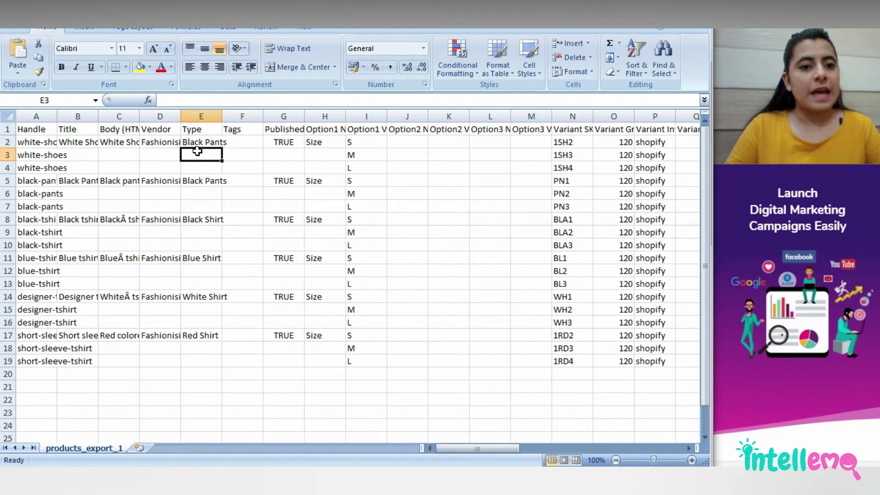
pyautogui.press('Down')
pyautogui.press('Down')
pyautogui.press('Down')
pyautogui.press('Up')
pyautogui.press('Up')
pyautogui.press('Up')
pyautogui.press('Up')
pyautogui.press('Up')
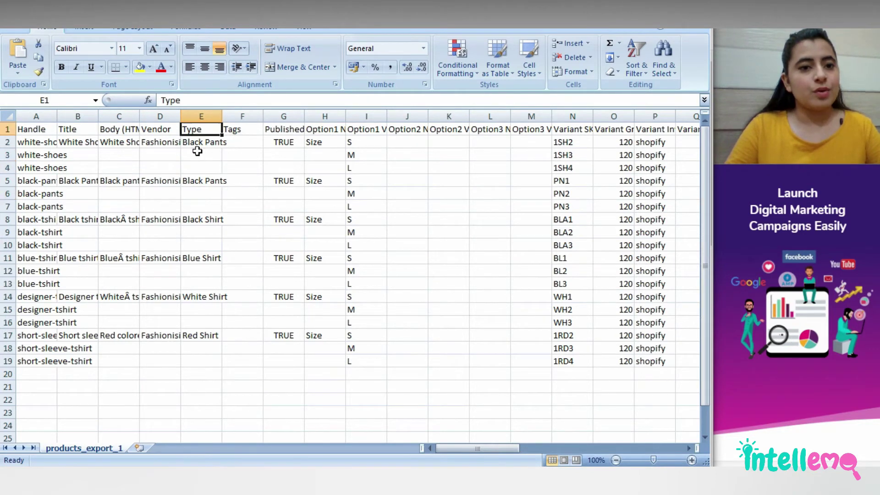
pyautogui.rightClick(203, 115)
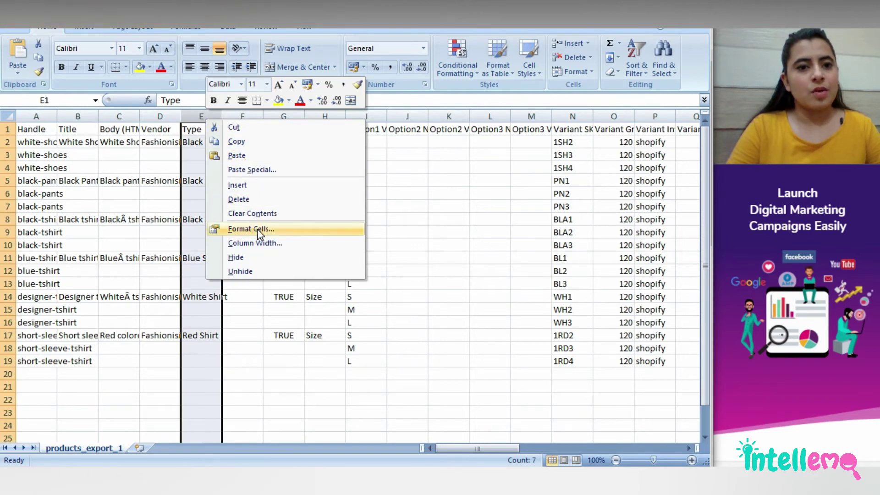
pyautogui.click(253, 185)
# - Enter 'Collection' as the new column's header in E1
pyautogui.click(193, 131)
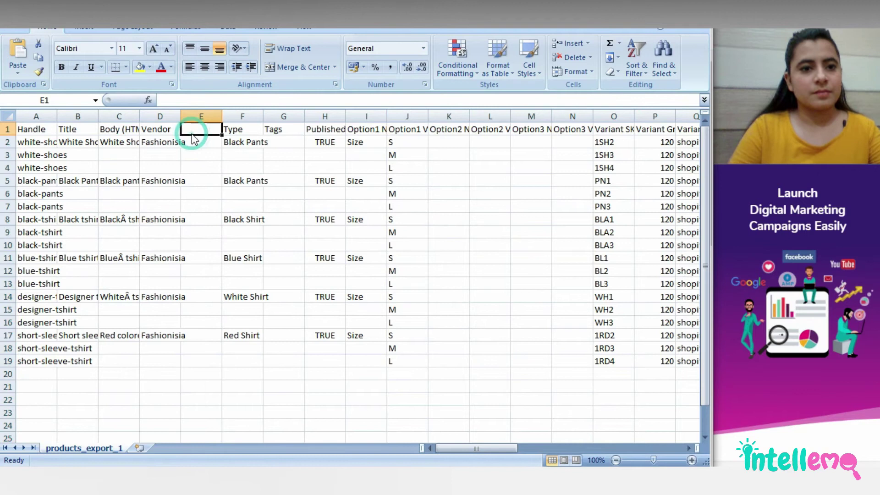
pyautogui.write('Collection')
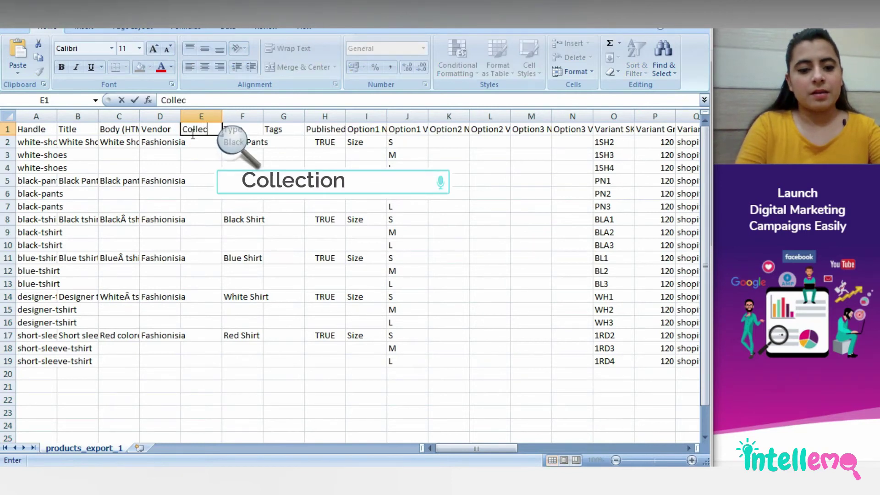
pyautogui.click(201, 232)
pyautogui.press('Down')
pyautogui.press('Down')
pyautogui.press('Down')
pyautogui.press('Down')
pyautogui.press('Down')
pyautogui.press('Down')
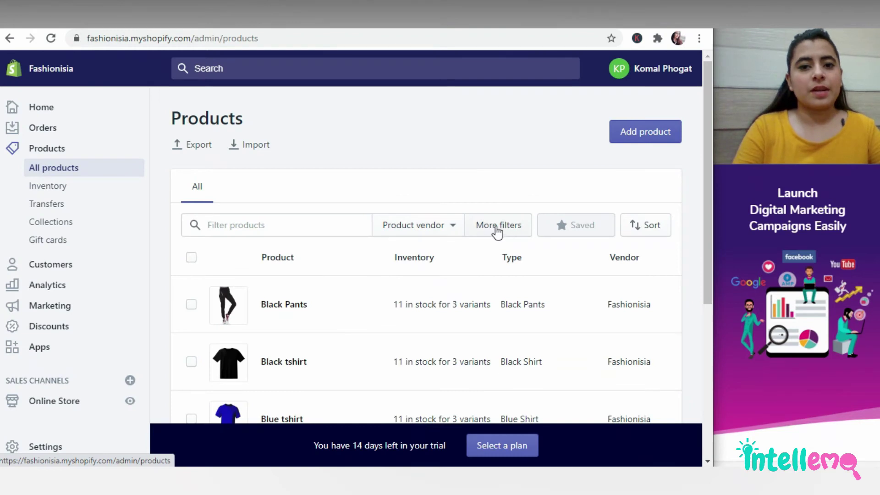
# - Filter the product list to the Shirt collection
pyautogui.click(498, 229)
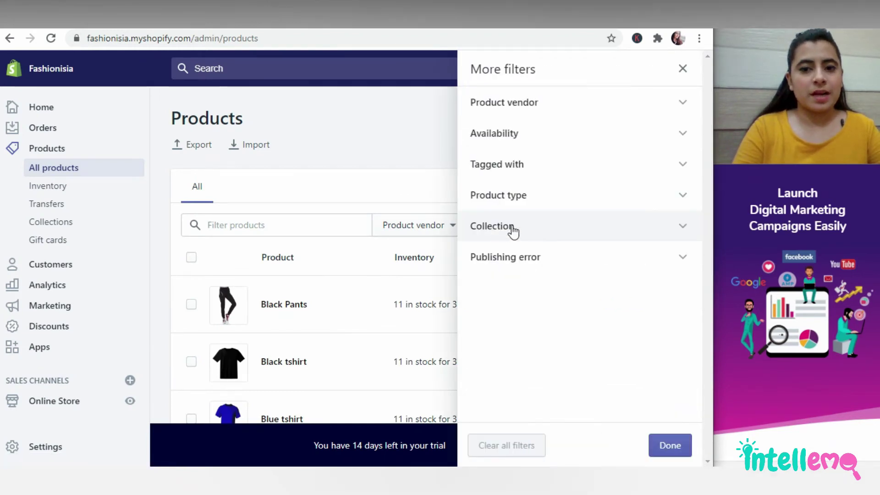
pyautogui.click(566, 236)
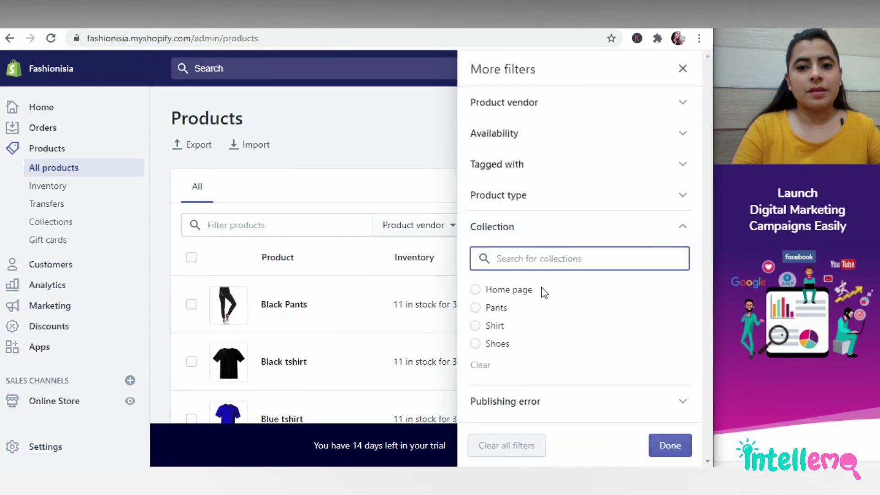
pyautogui.click(477, 326)
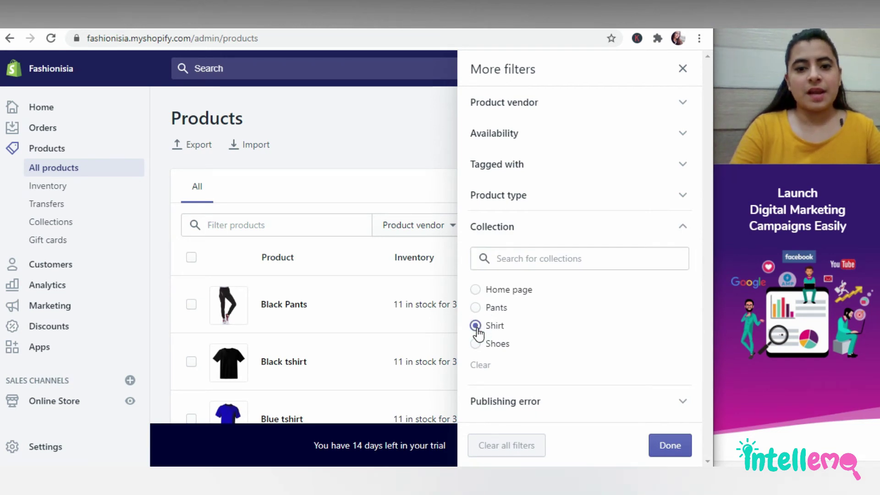
pyautogui.click(678, 446)
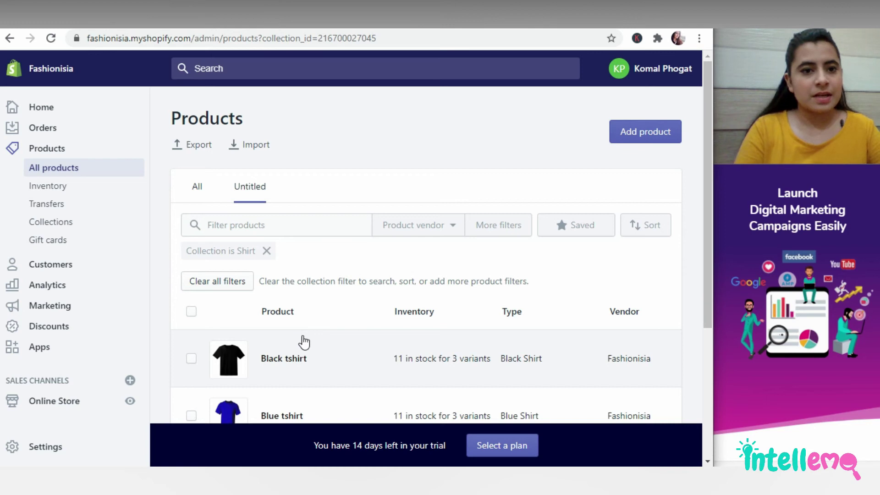
# - Export the 4 products matching the search as a CSV
pyautogui.click(198, 146)
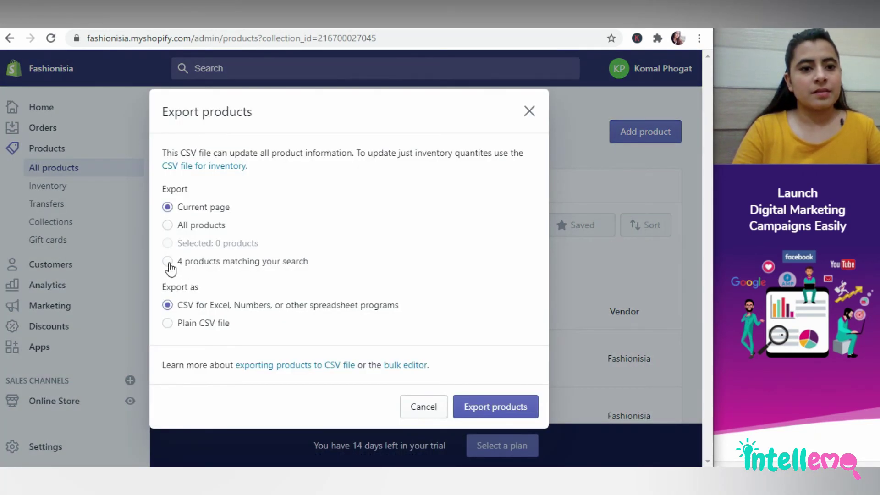
pyautogui.click(168, 262)
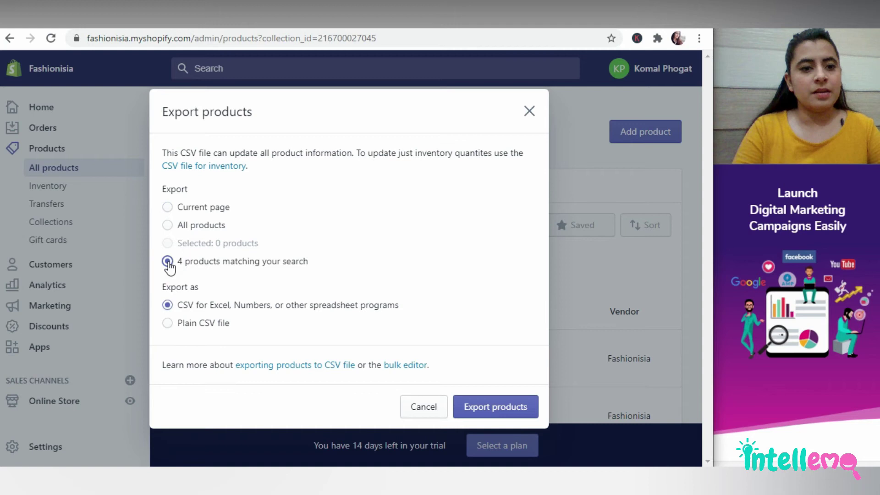
pyautogui.click(501, 407)
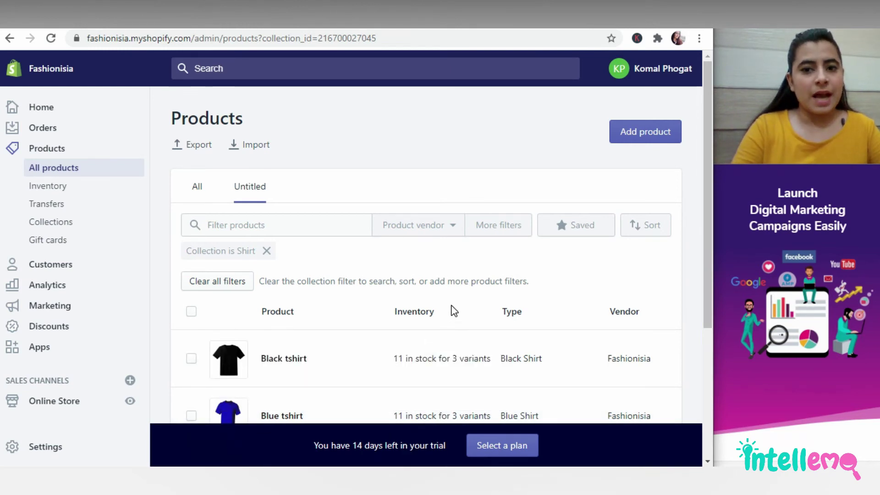
# - Filter the product list to the Shoes collection, which shows only White Shoes
pyautogui.click(480, 226)
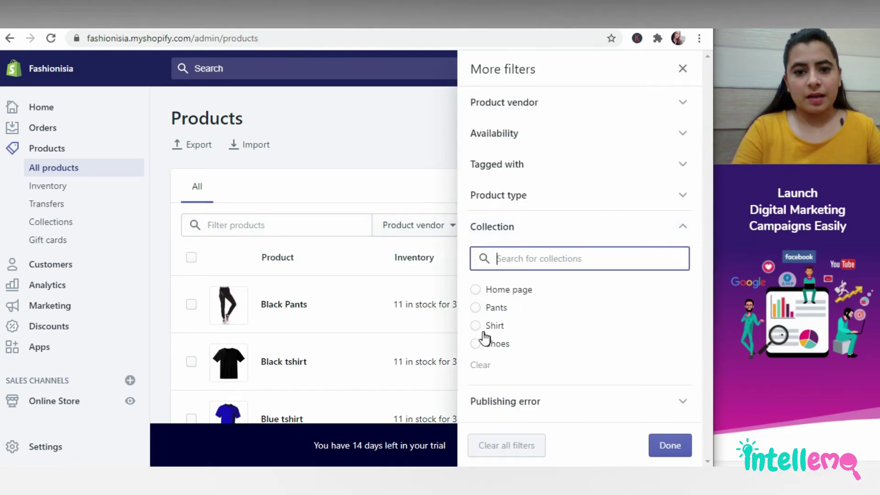
pyautogui.click(480, 345)
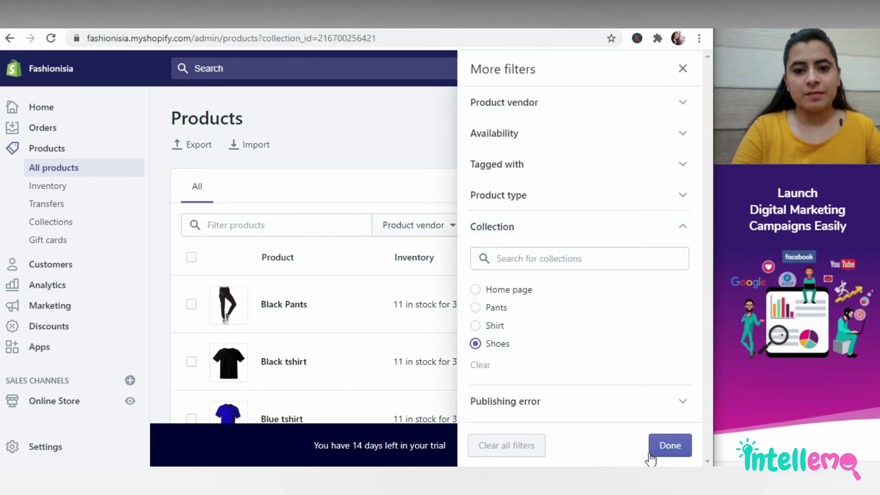
pyautogui.click(670, 447)
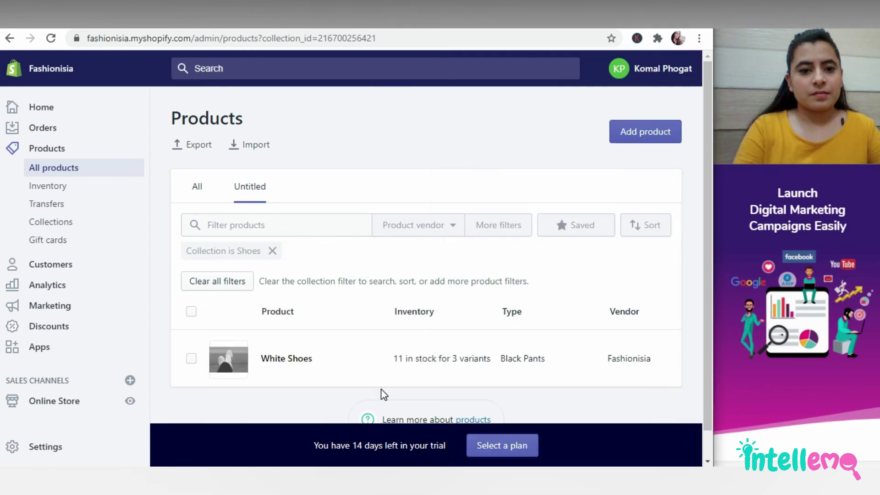
# - Clear the Shoes filter and close the More filters panel without applying anything
pyautogui.click(222, 289)
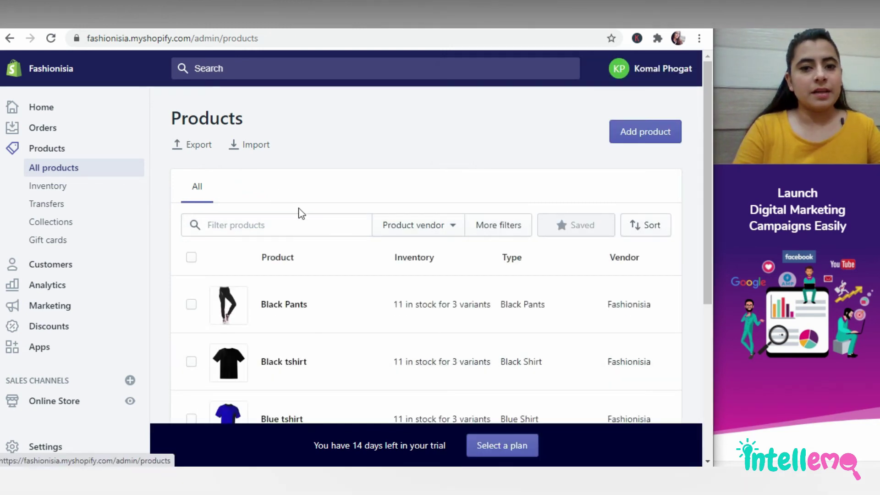
pyautogui.click(490, 232)
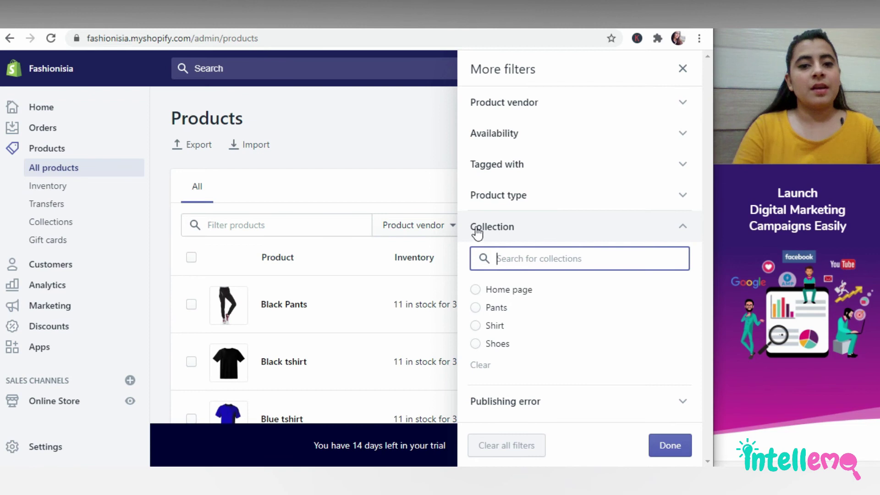
pyautogui.click(389, 186)
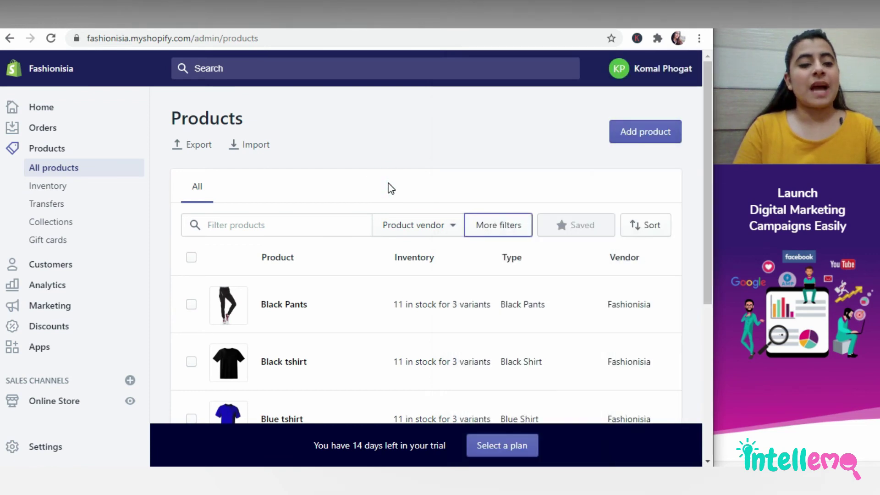